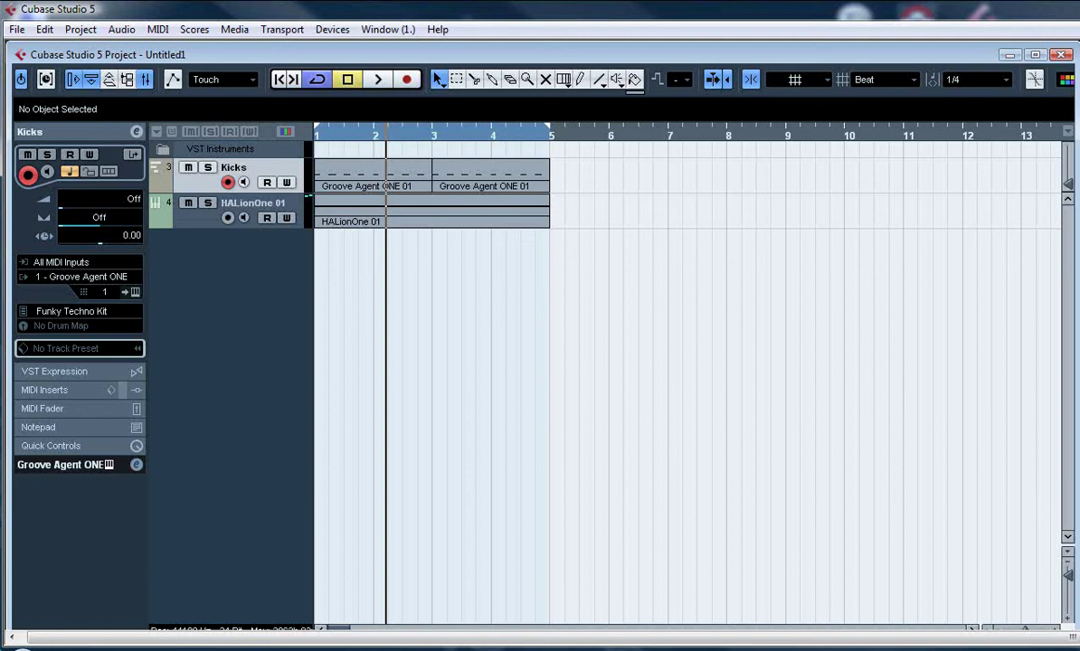
Mute HALionOne 01 and play the project to hear the kicks alone.
{"action": "left_click", "coordinate": [189, 204]}
{"action": "key", "text": "space"}
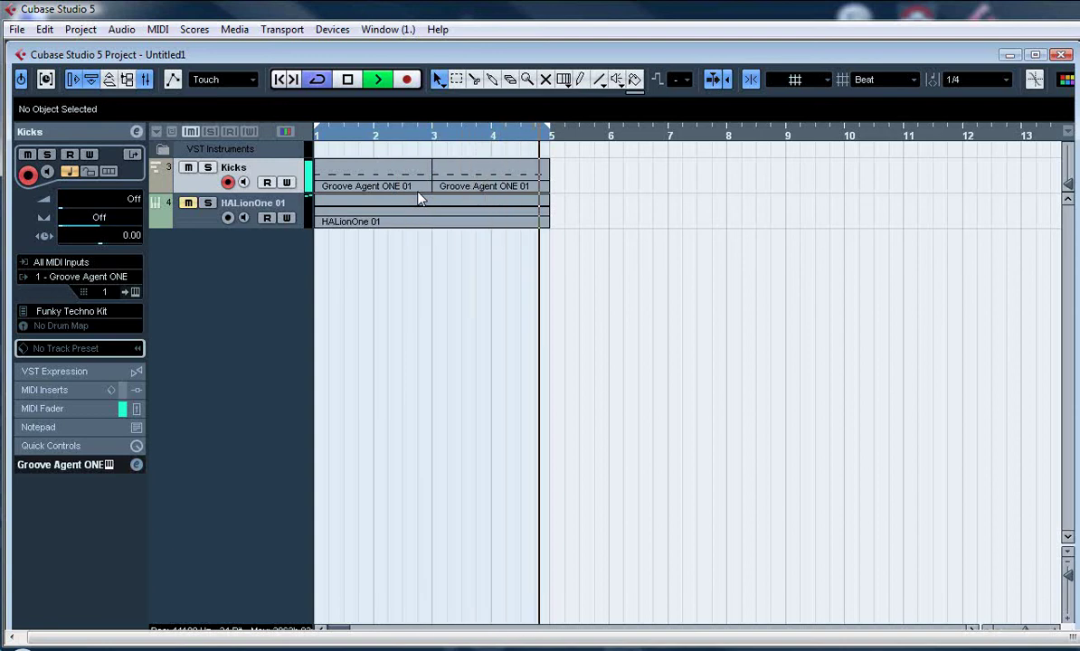
{"action": "key", "text": "space"}
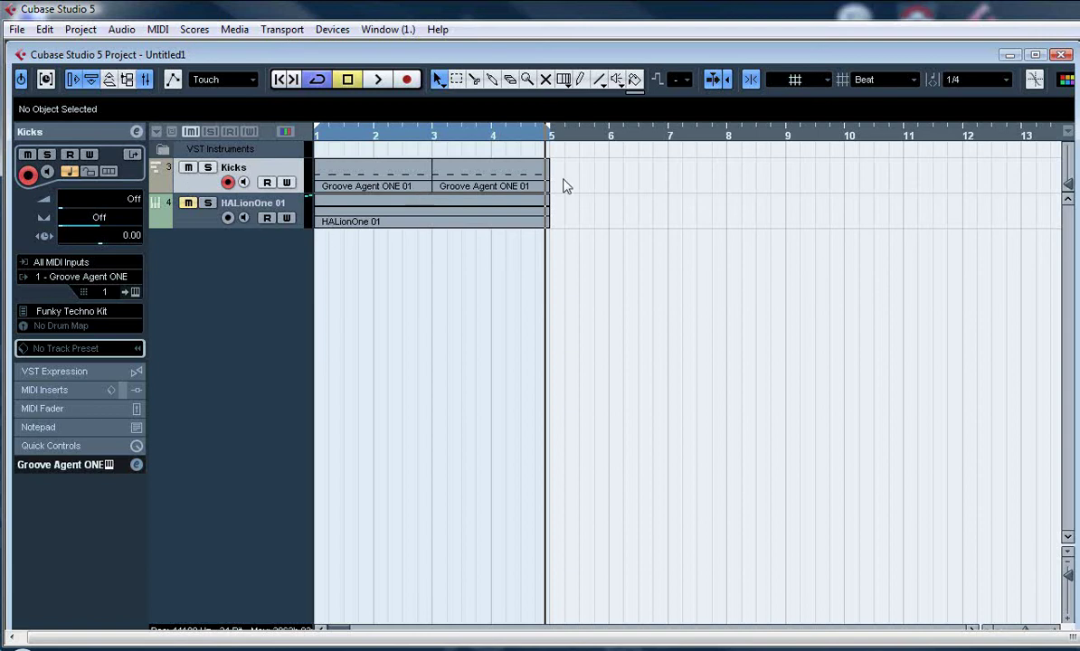
Unmute HALionOne 01, mute Kicks, audition the synth alone, then select HALionOne 01.
{"action": "left_click", "coordinate": [187, 201]}
{"action": "left_click", "coordinate": [187, 167]}
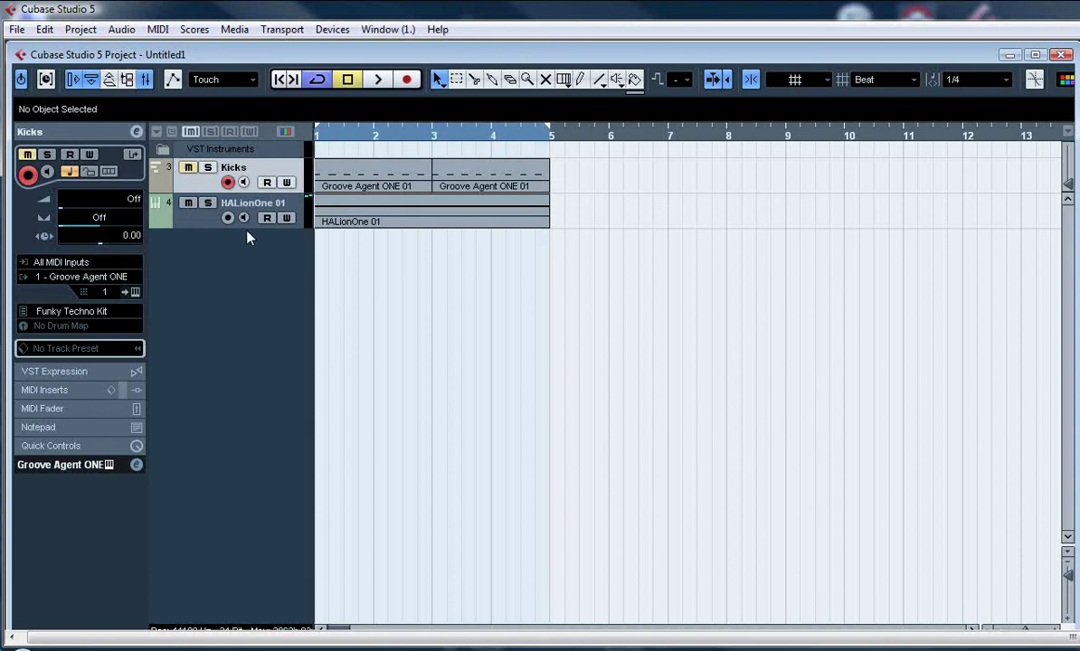
{"action": "key", "text": "space"}
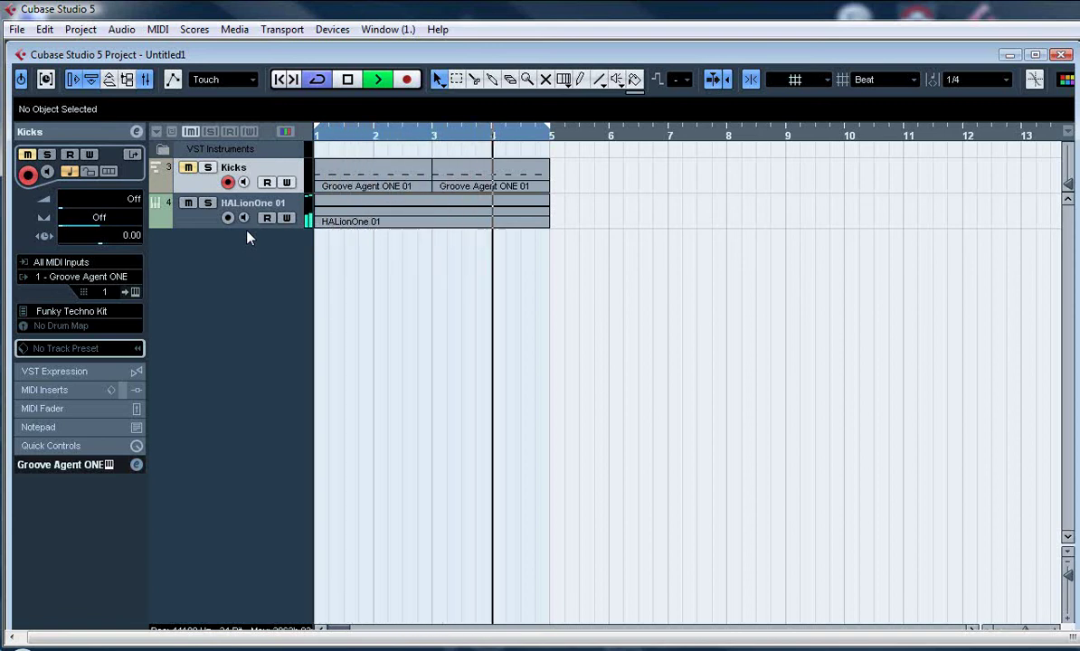
{"action": "key", "text": "space"}
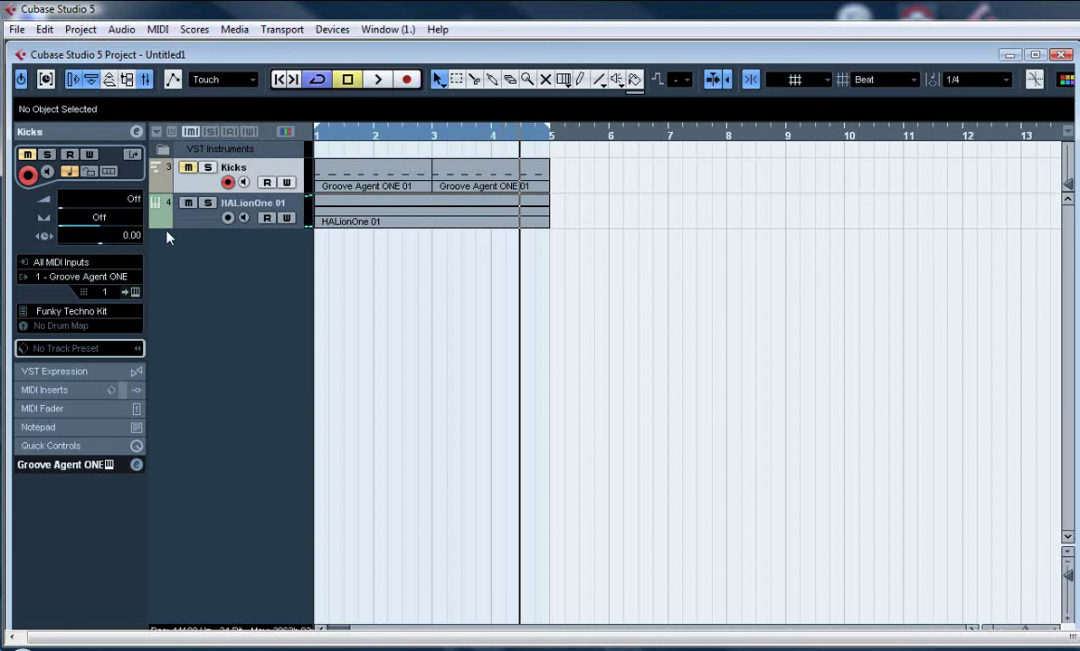
{"action": "left_click", "coordinate": [233, 215]}
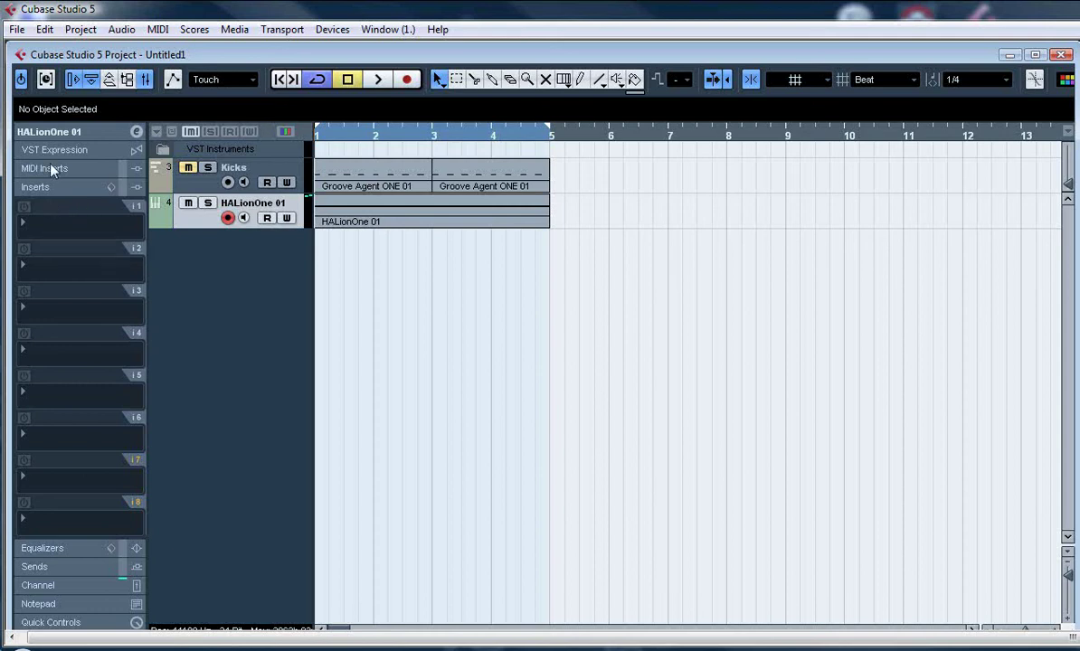
Load the Dynamics Compressor into HALionOne 01's first insert slot.
{"action": "left_click", "coordinate": [45, 185]}
{"action": "left_click", "coordinate": [51, 413]}
{"action": "left_click", "coordinate": [68, 200]}
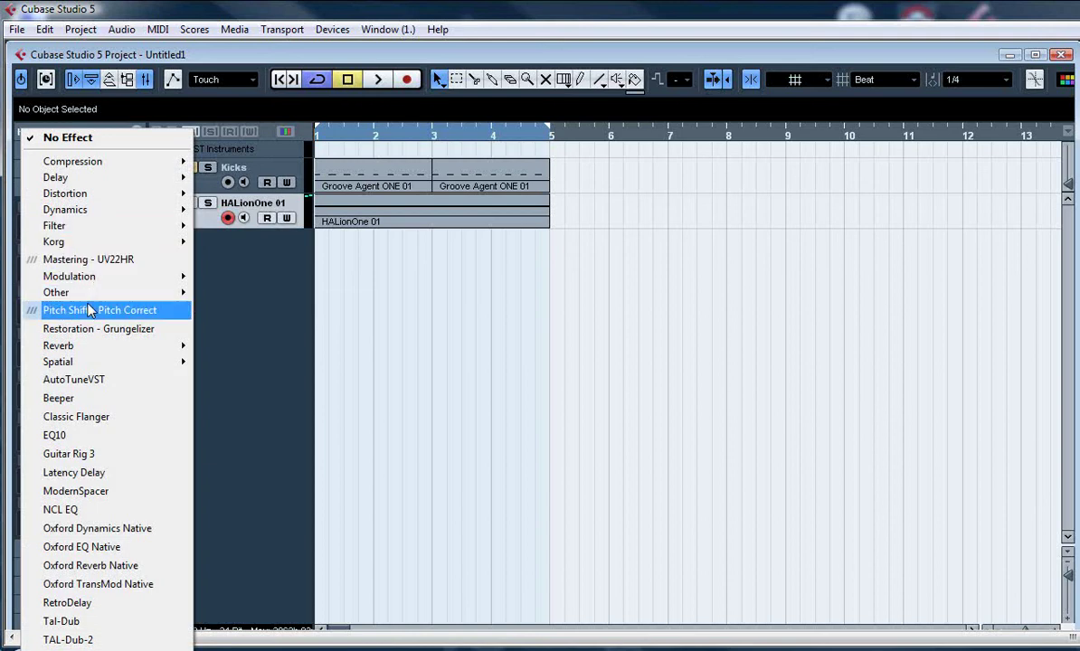
{"action": "mouse_move", "coordinate": [116, 210]}
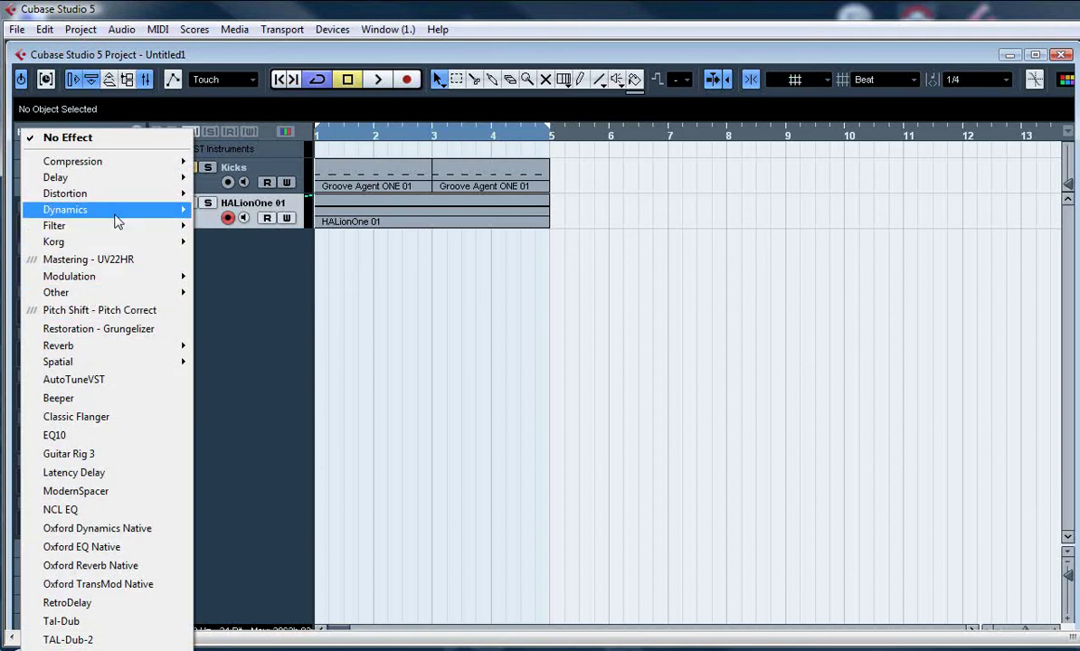
{"action": "left_click", "coordinate": [253, 212]}
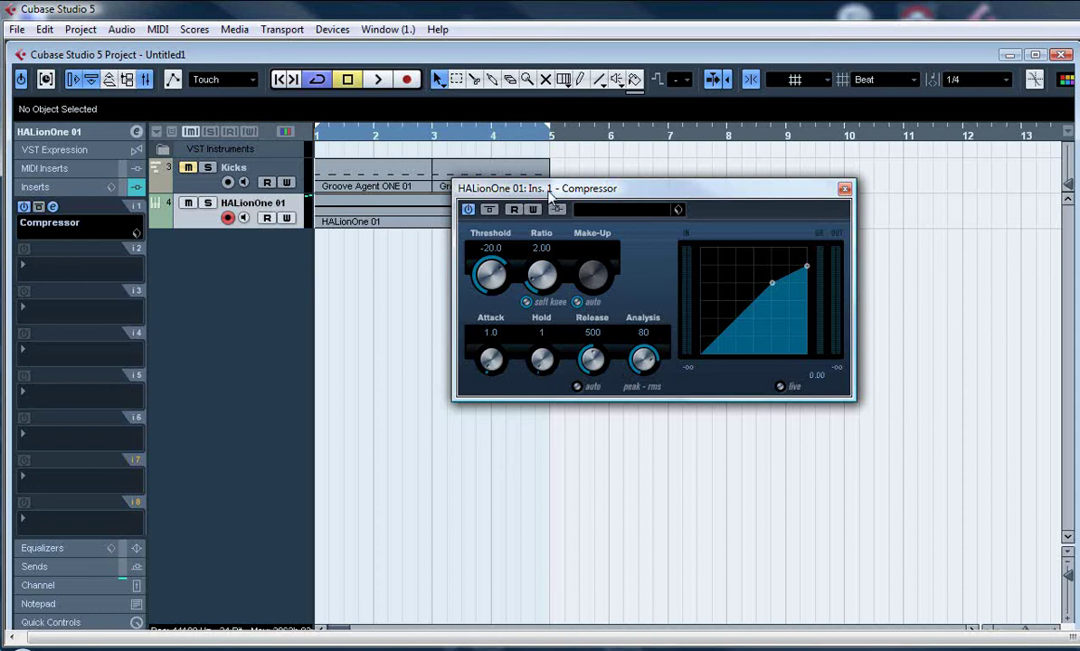
Activate the Compressor's side-chain input and close its editor.
{"action": "left_click_drag", "start_coordinate": [509, 191], "coordinate": [469, 287]}
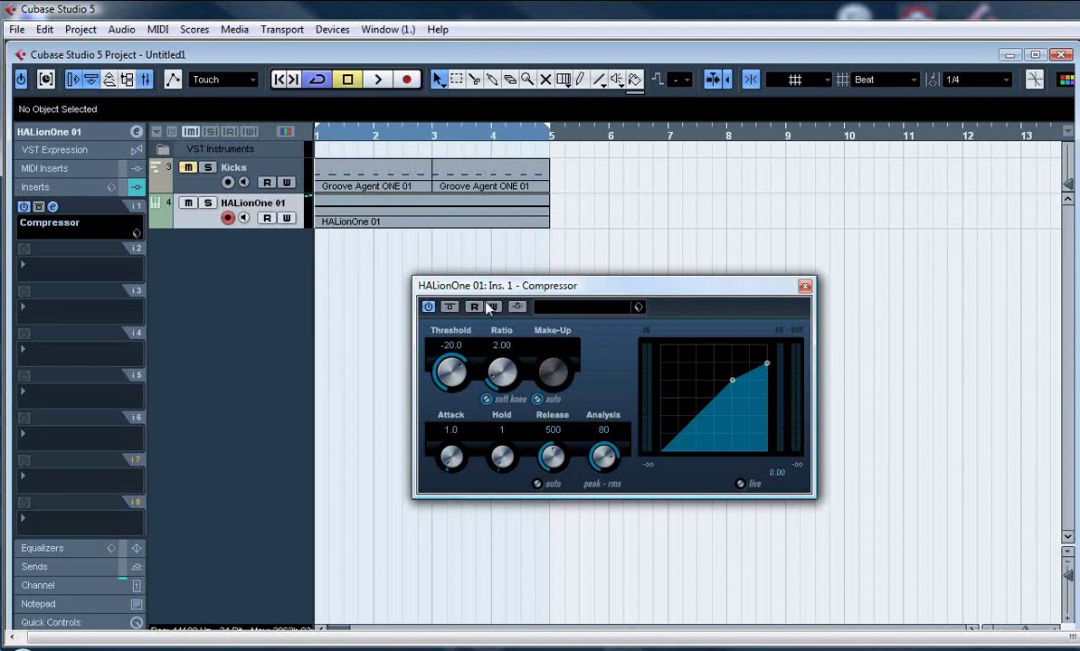
{"action": "left_click", "coordinate": [516, 309]}
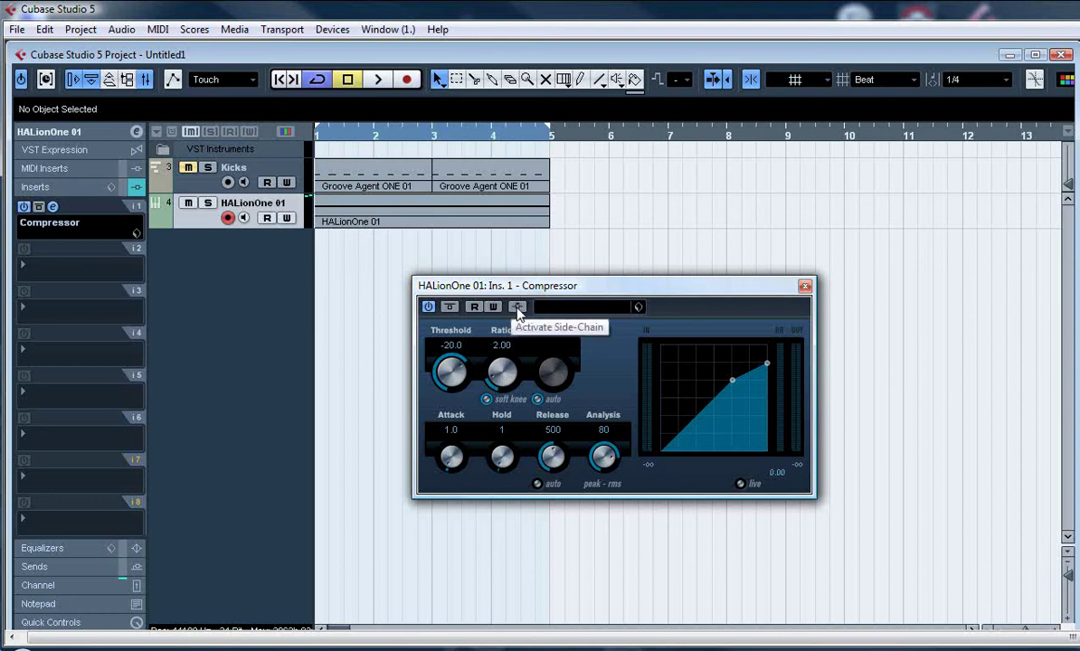
{"action": "left_click", "coordinate": [516, 308]}
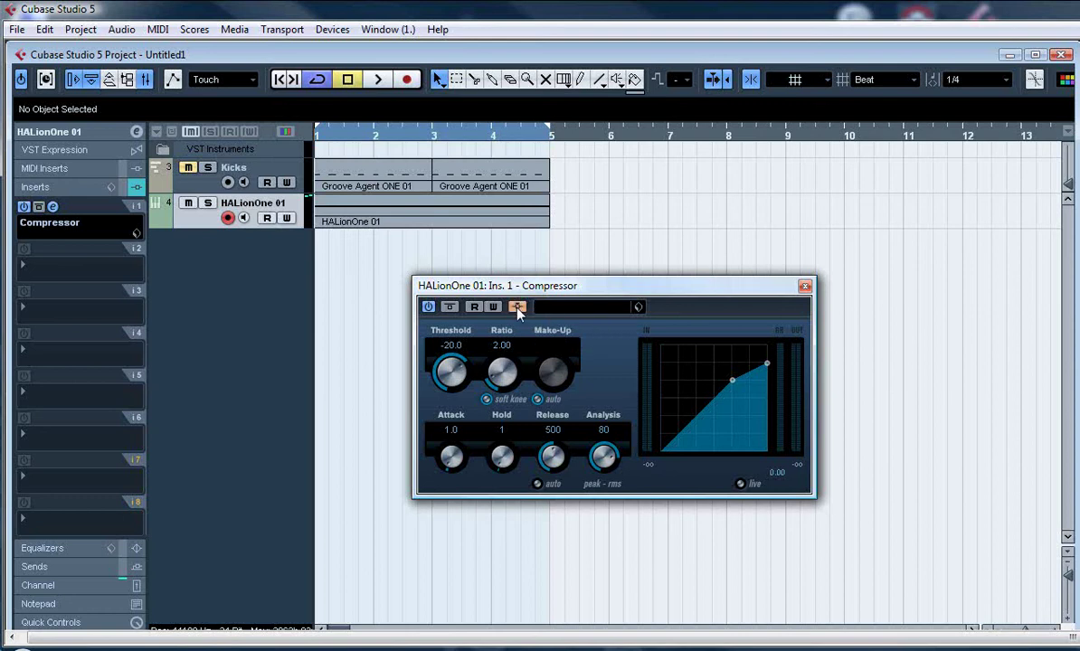
{"action": "left_click", "coordinate": [804, 287]}
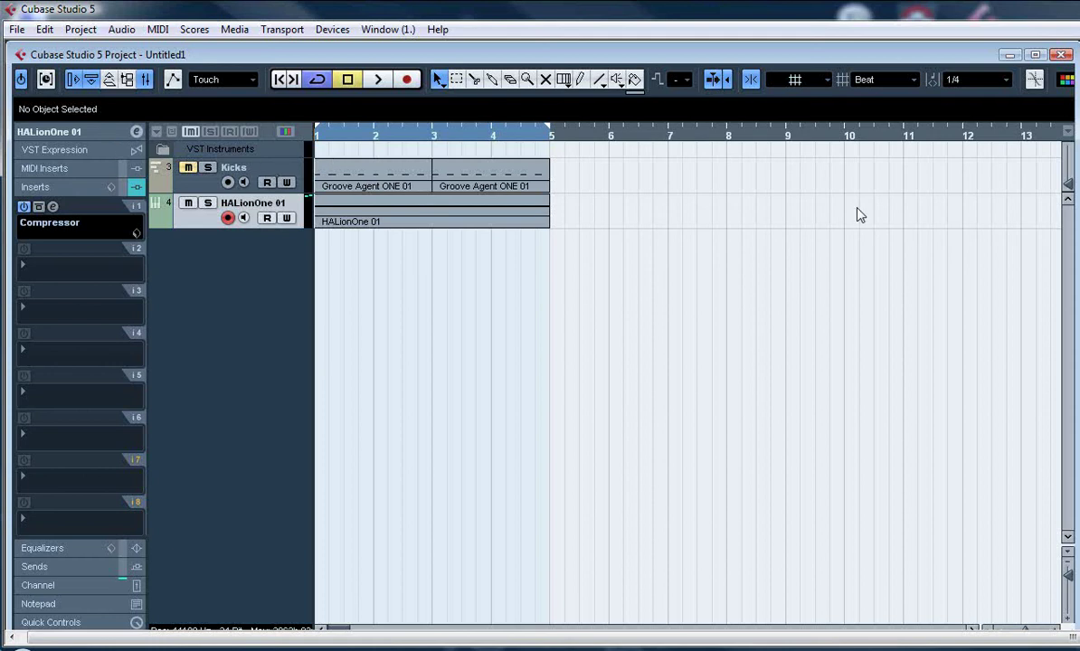
In the Mixer, route and enable Kicks' Send 1 to 'Side-chains - HALionOne 01: Ins. 1 - Compressor'.
{"action": "key", "text": "F3"}
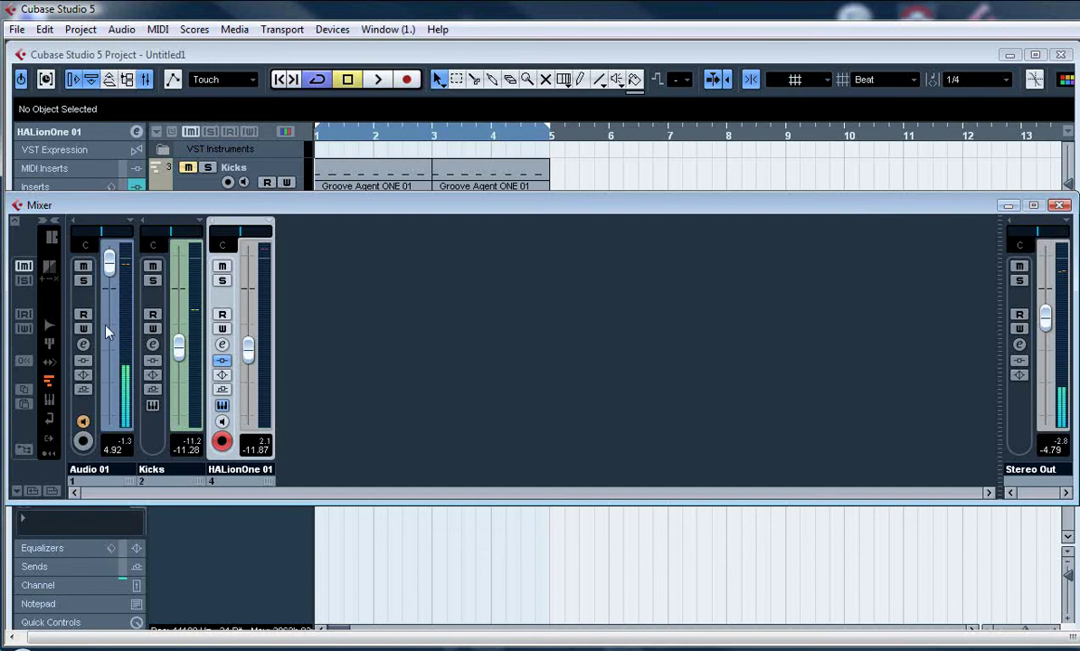
{"action": "left_click", "coordinate": [153, 345]}
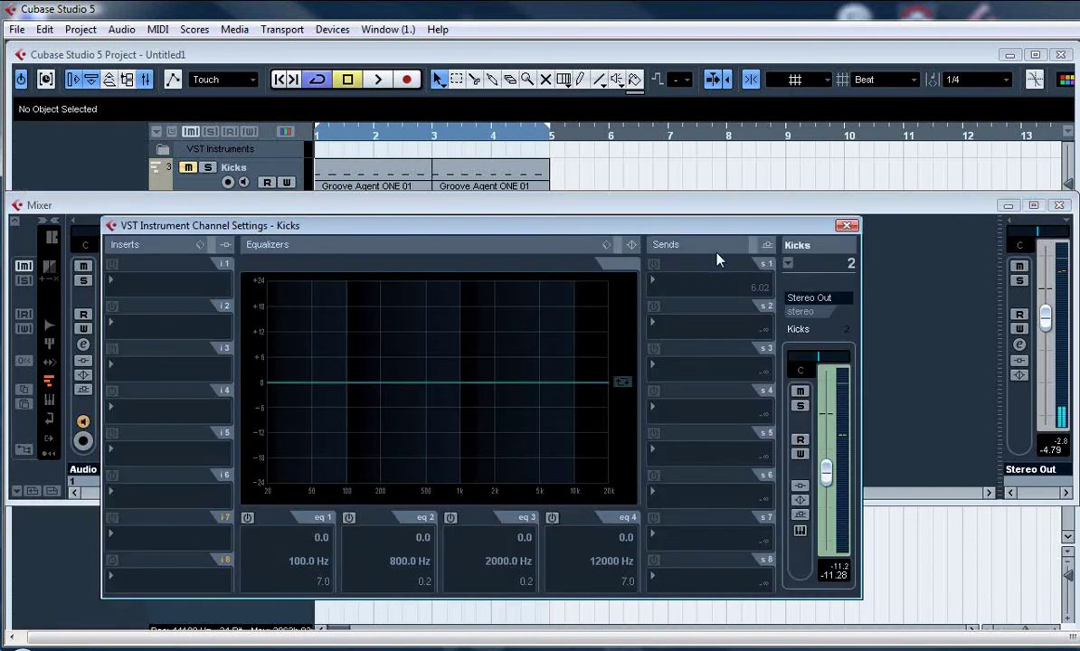
{"action": "left_click", "coordinate": [692, 283]}
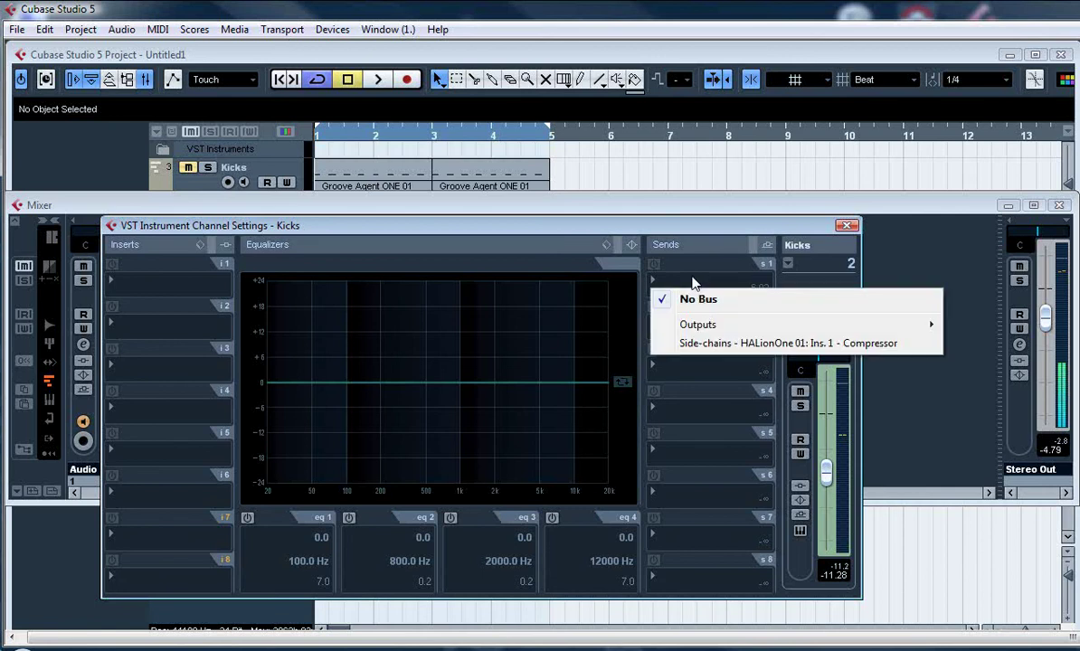
{"action": "left_click", "coordinate": [777, 347]}
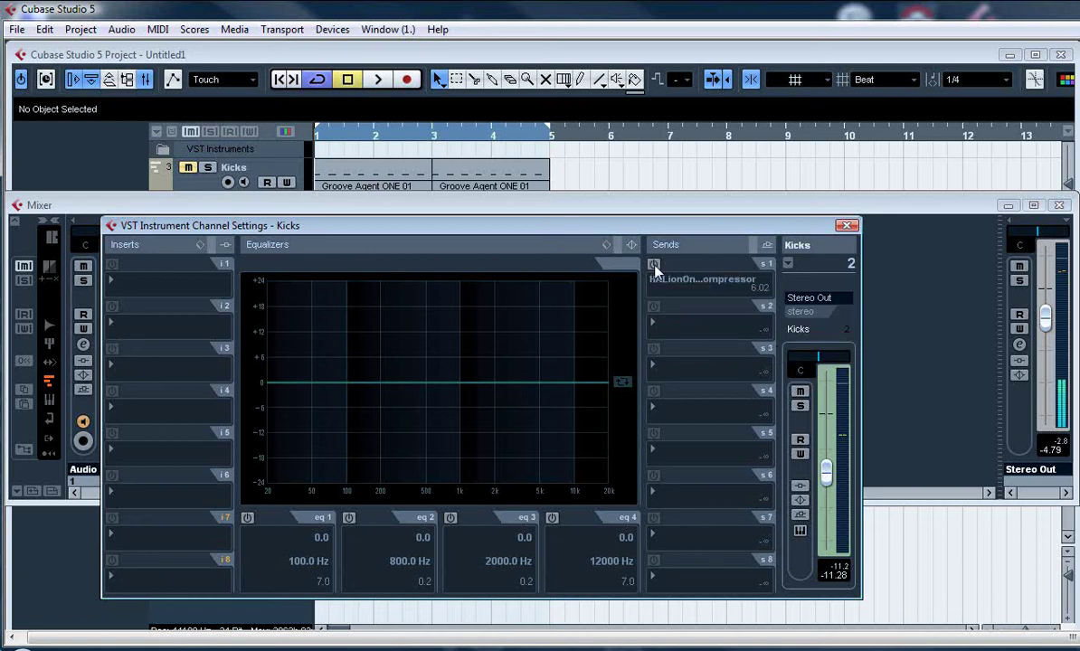
{"action": "left_click", "coordinate": [653, 263]}
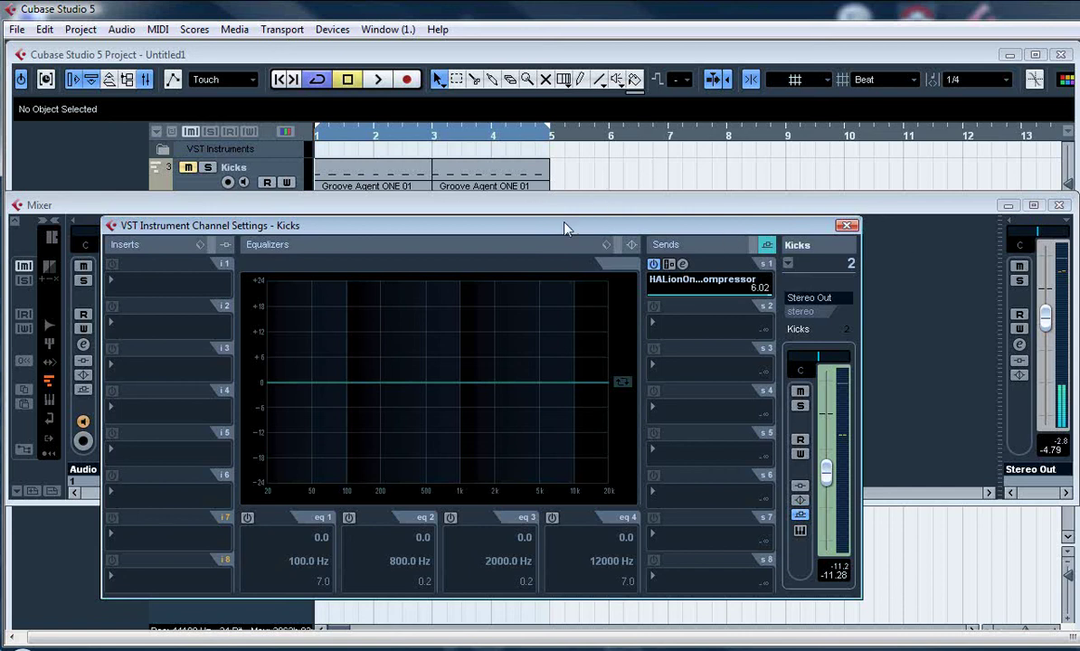
{"action": "left_click_drag", "start_coordinate": [569, 228], "coordinate": [622, 205]}
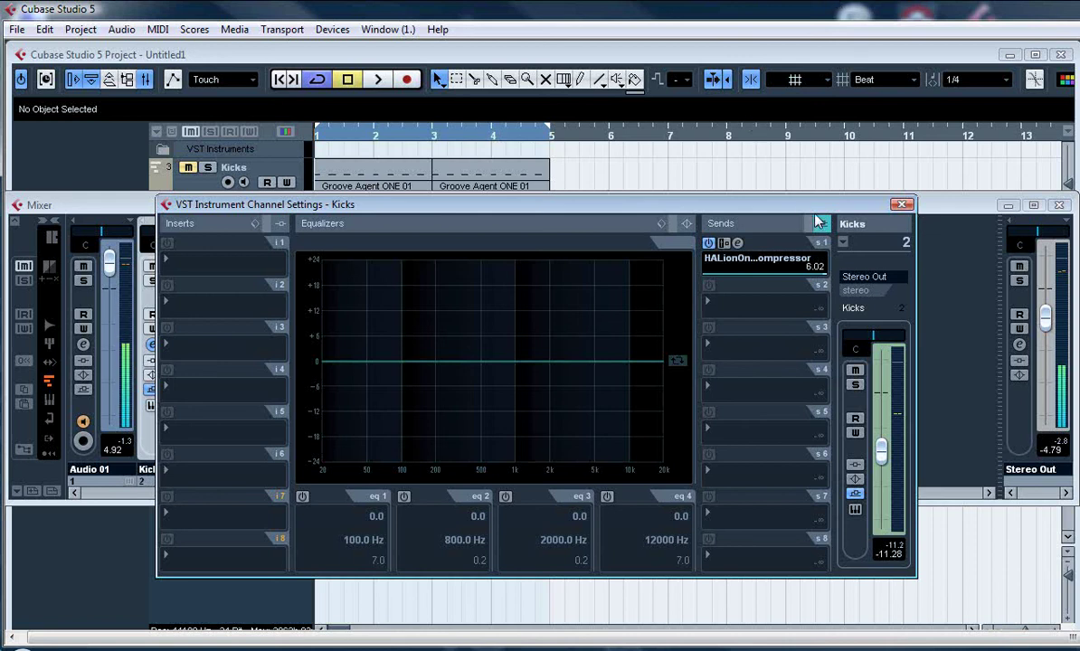
{"action": "left_click", "coordinate": [902, 206]}
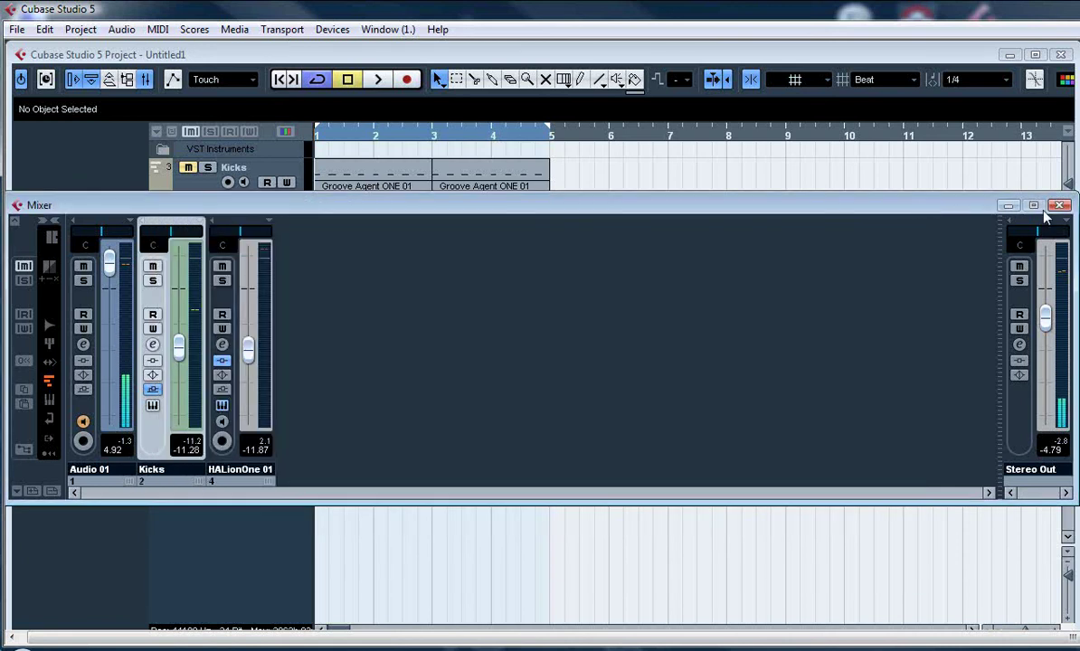
{"action": "left_click", "coordinate": [1058, 205]}
{"action": "left_click", "coordinate": [276, 213]}
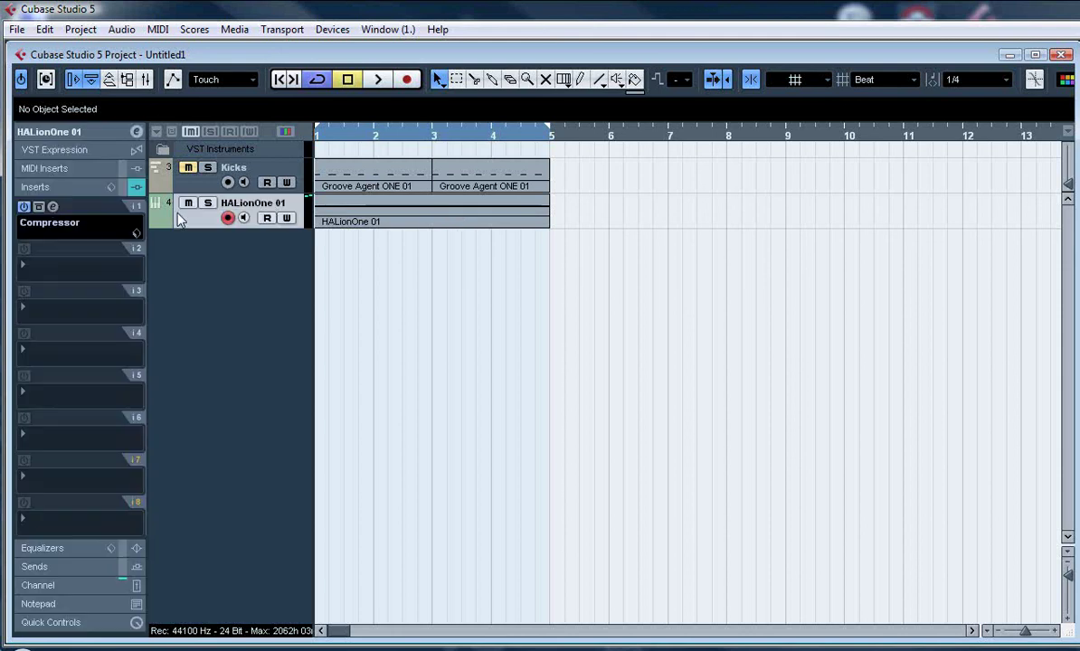
Set the Compressor to Threshold -33.2, Ratio 5.15, Attack 0.1, Hold 0, Release 327.
{"action": "left_click", "coordinate": [51, 207]}
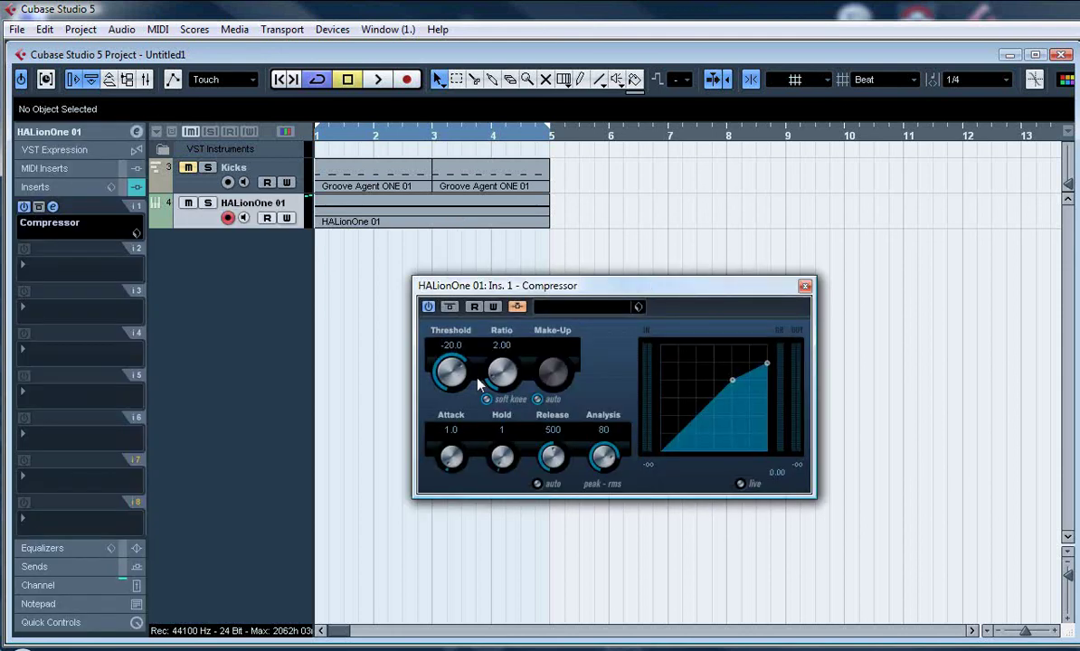
{"action": "left_click_drag", "start_coordinate": [455, 358], "coordinate": [506, 330]}
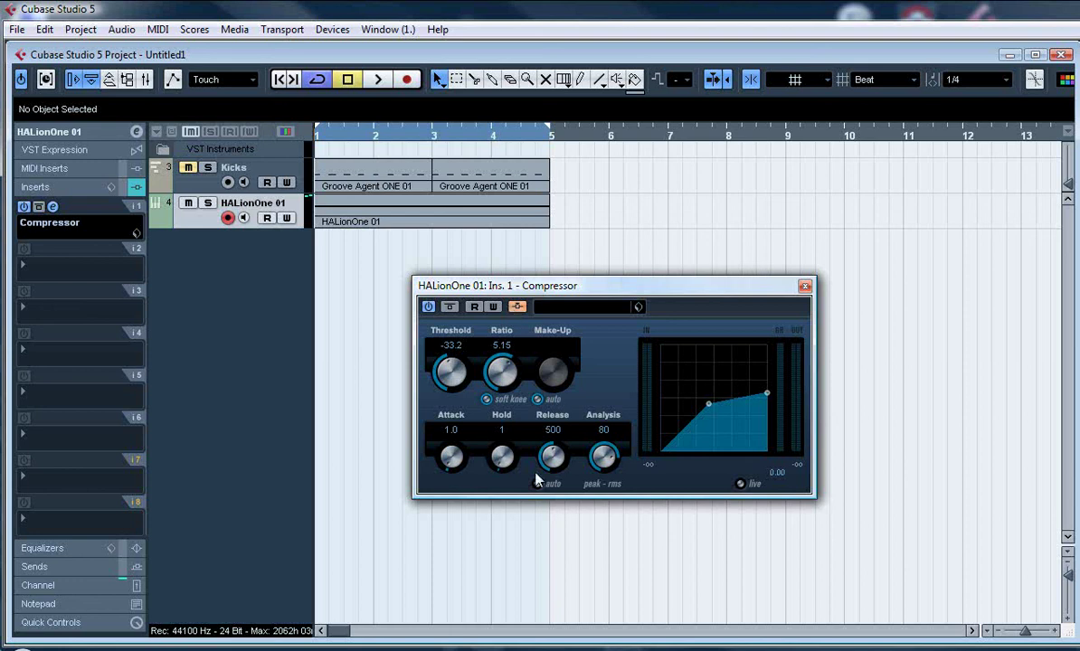
{"action": "left_click_drag", "start_coordinate": [550, 454], "coordinate": [549, 487]}
{"action": "left_click_drag", "start_coordinate": [478, 443], "coordinate": [506, 520]}
{"action": "left_click_drag", "start_coordinate": [452, 456], "coordinate": [473, 526]}
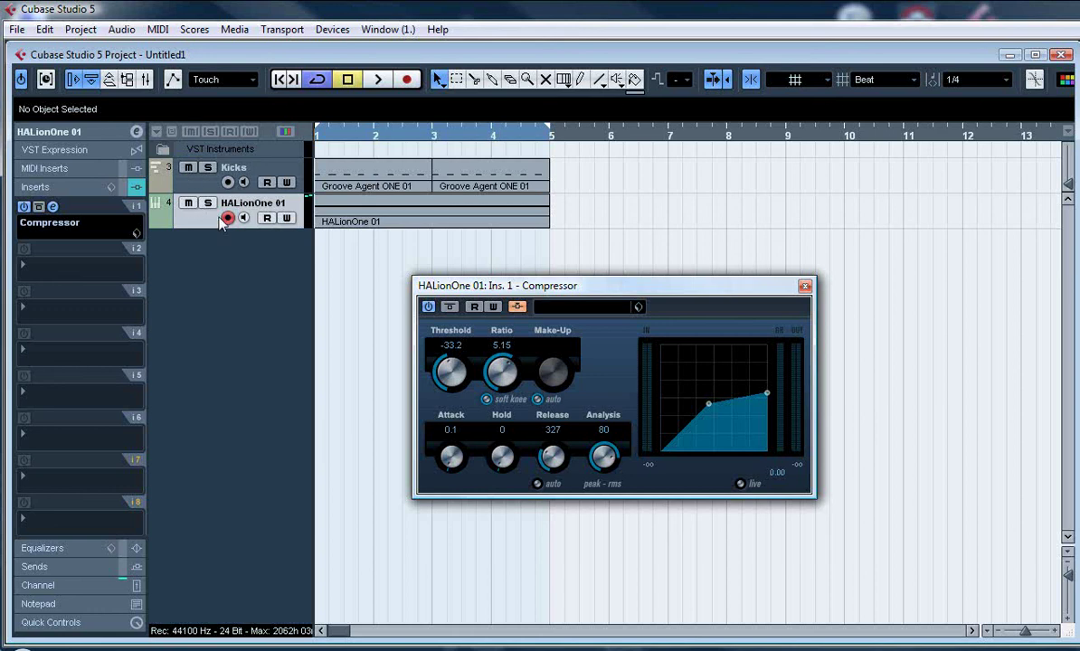
During playback, disable auto make-up and raise the Make-Up gain to 12.4.
{"action": "key", "text": "space"}
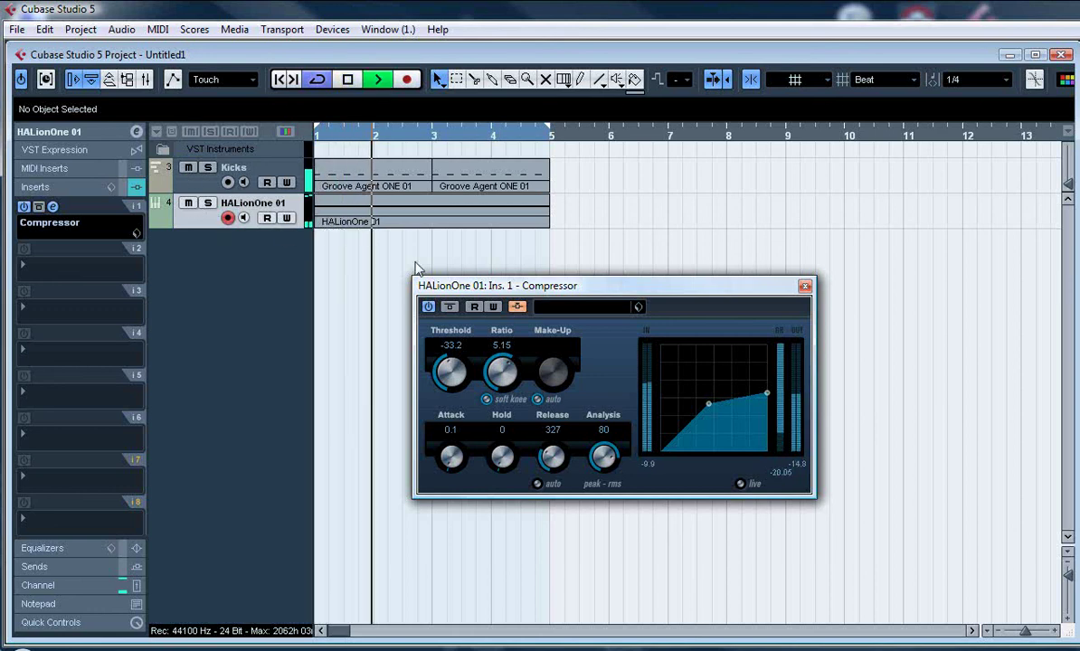
{"action": "left_click", "coordinate": [538, 399]}
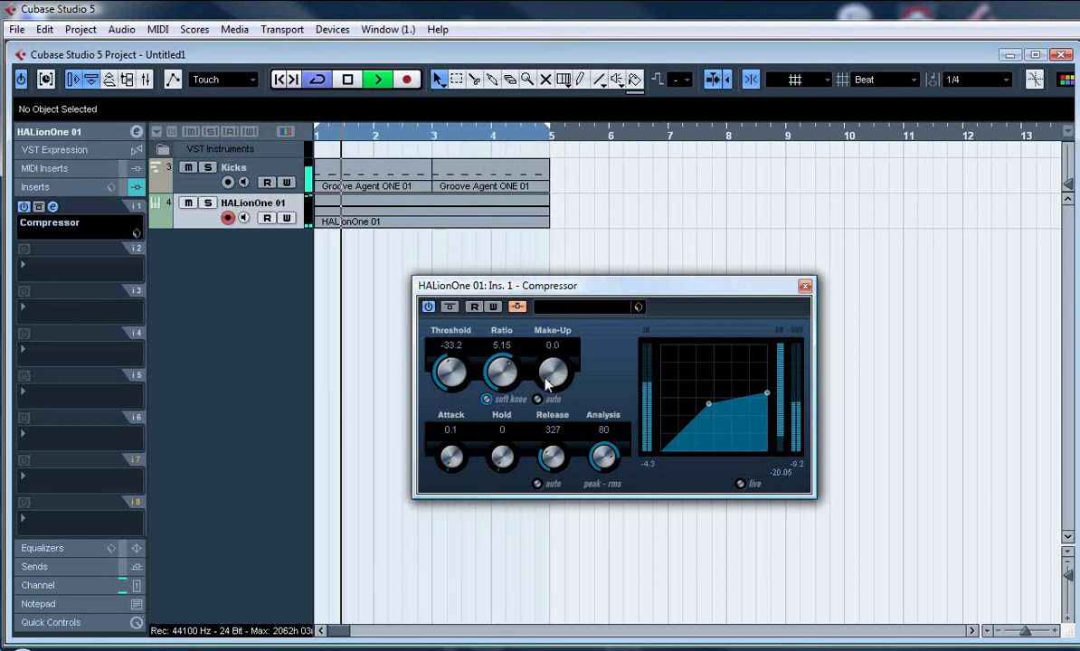
{"action": "left_click_drag", "start_coordinate": [561, 387], "coordinate": [554, 331]}
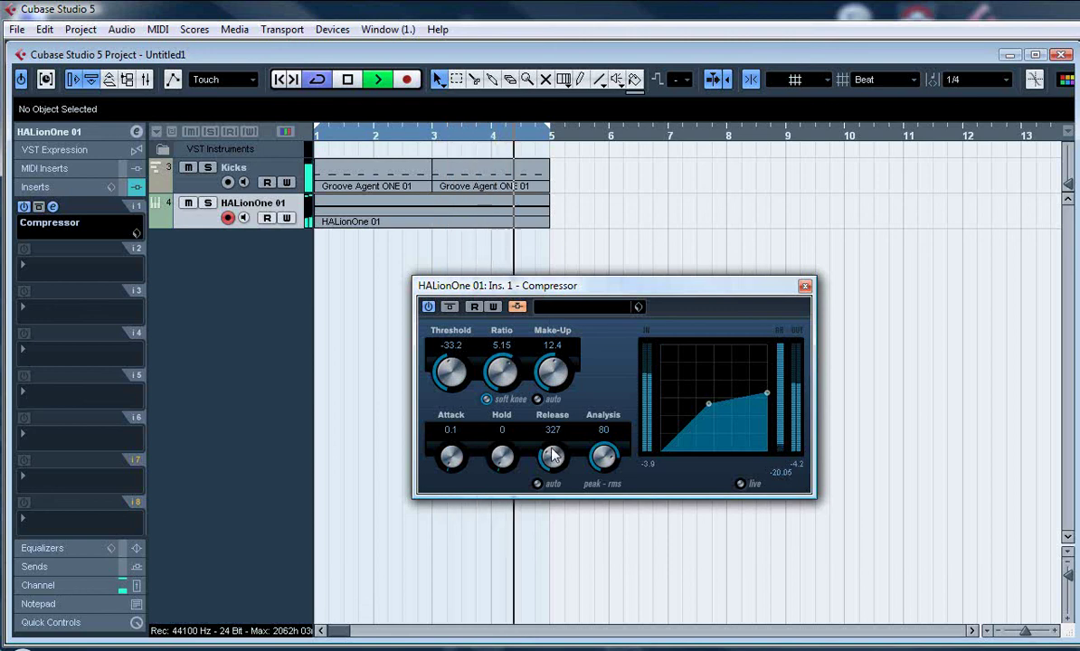
Bypass and re-enable the Compressor to compare the pumping, then stop playback.
{"action": "left_click", "coordinate": [428, 307]}
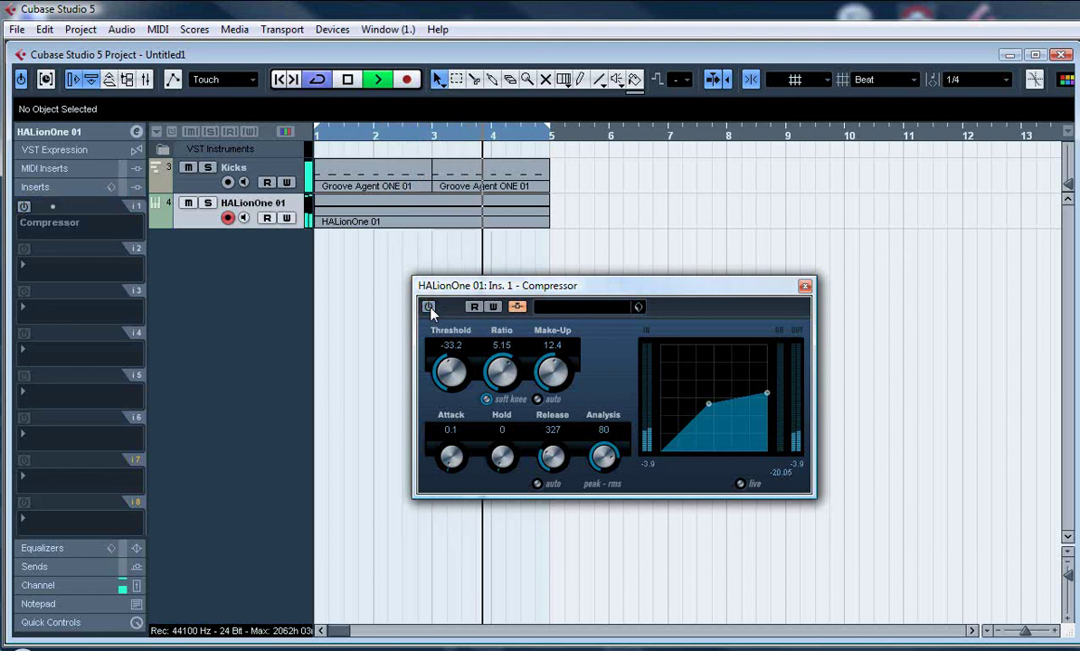
{"action": "left_click", "coordinate": [428, 308]}
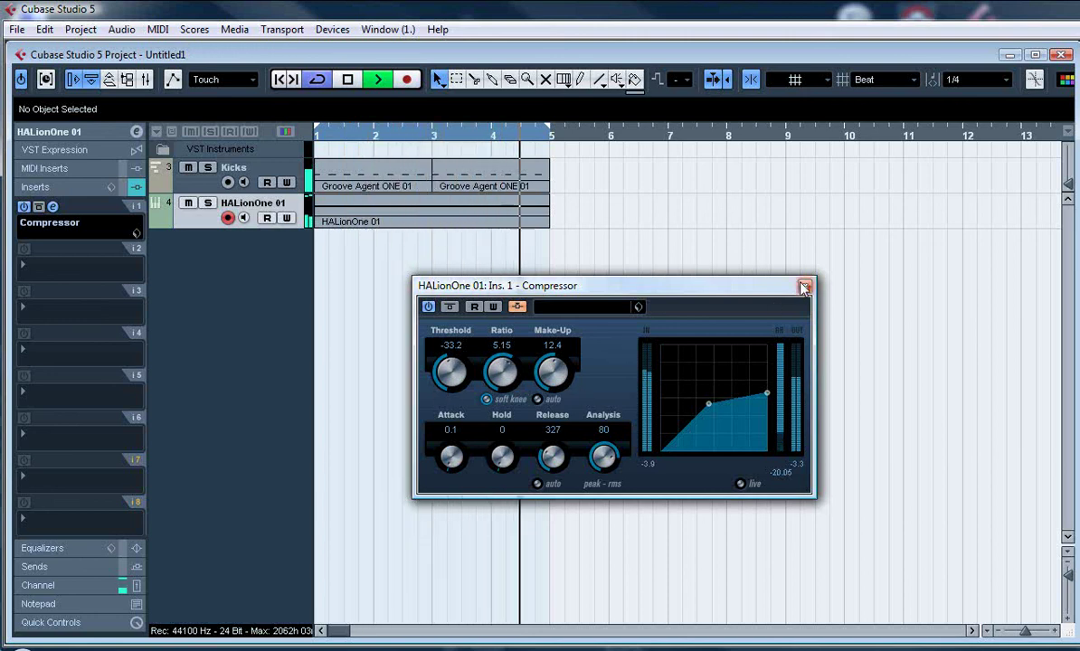
{"action": "key", "text": "space"}
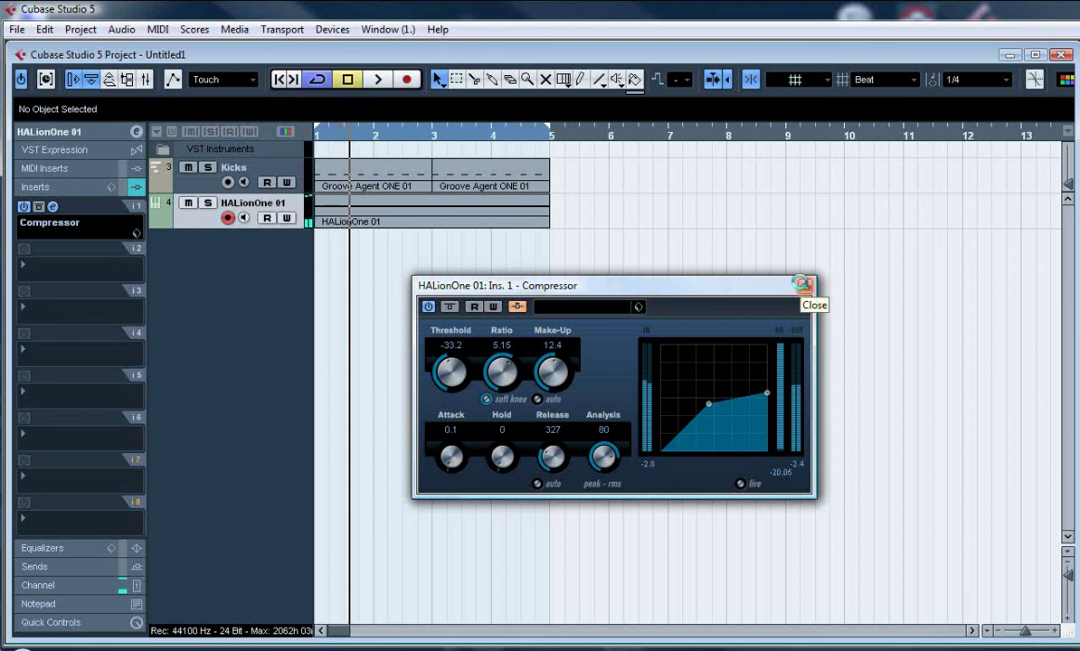